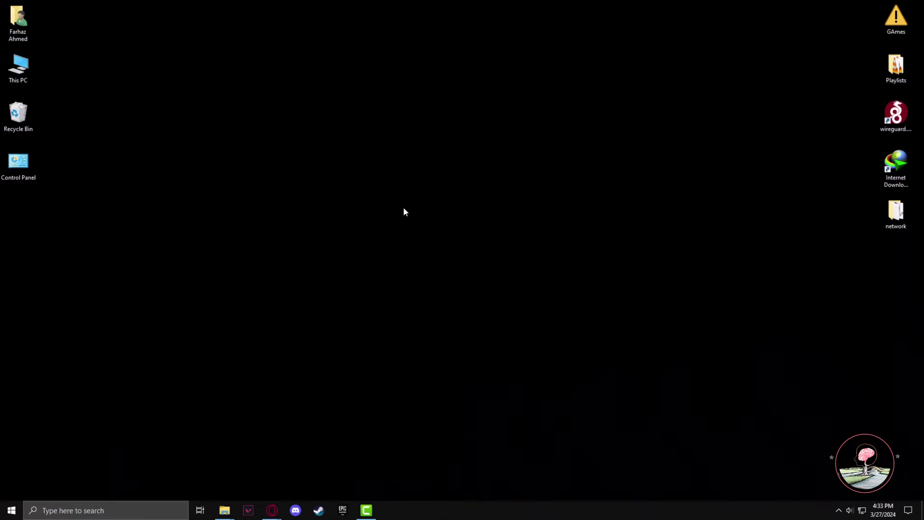
Launch Roblox Studio by searching for 'roblox studio' in Windows search.
click(104, 510)
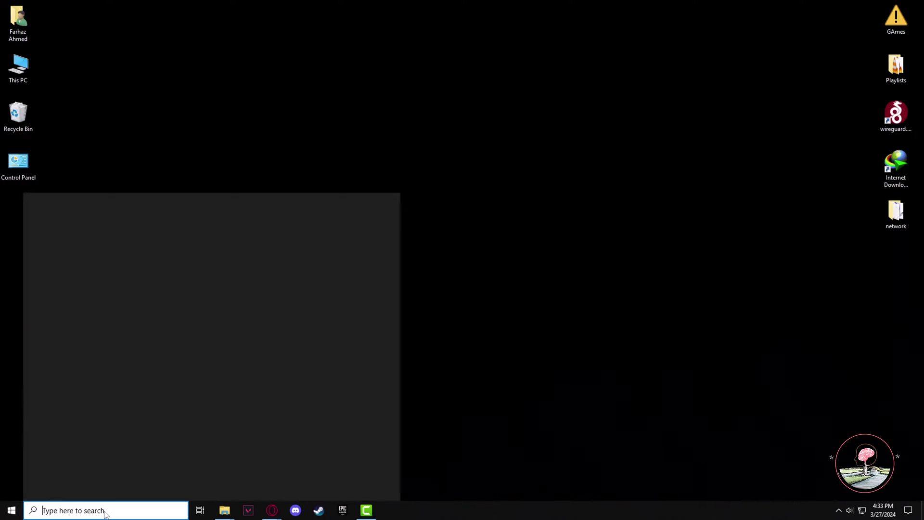
text(roblo)
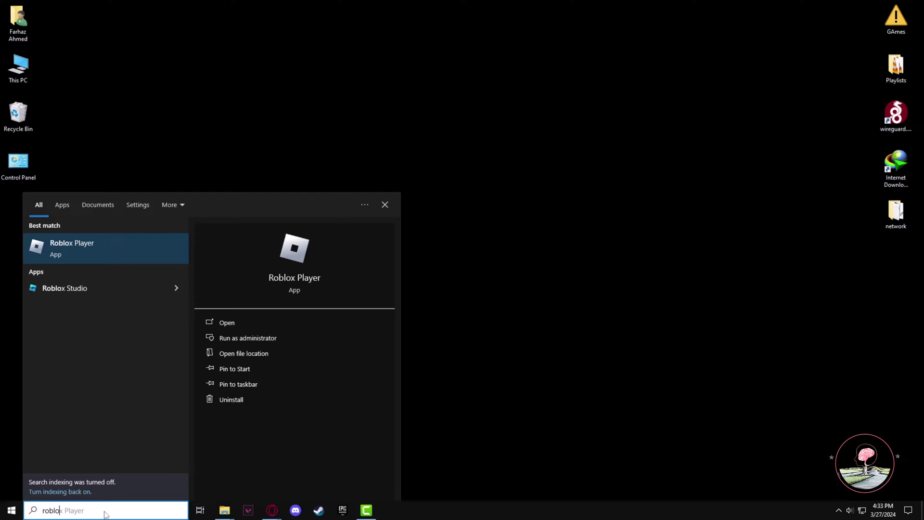
text(x st)
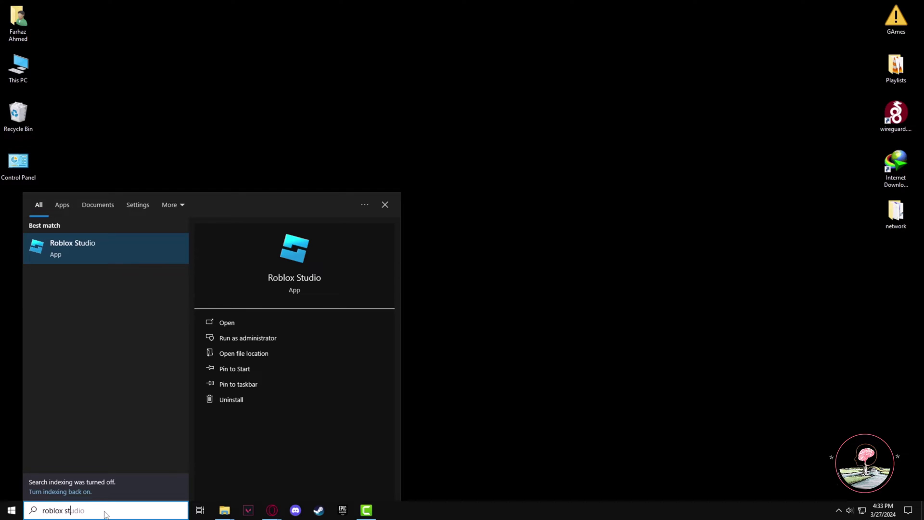
text(udio)
click(238, 321)
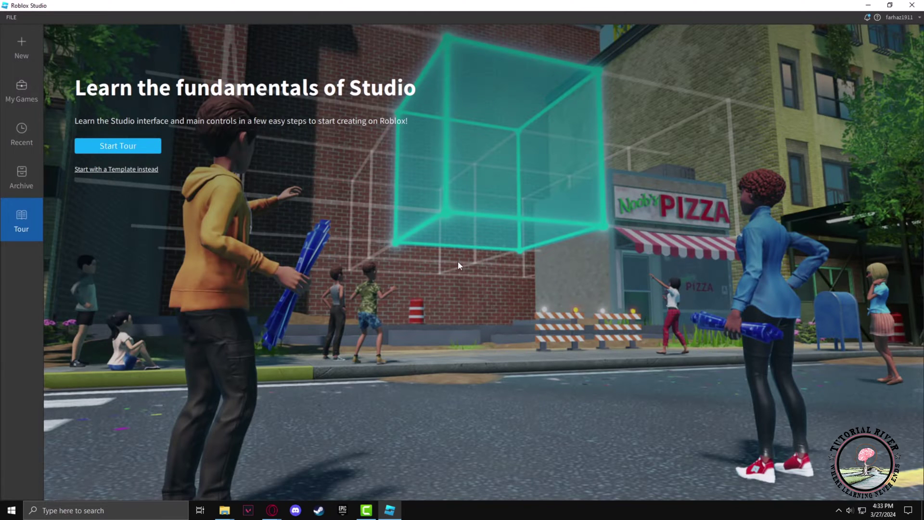
Open the 'tutorial Game' place from My Games in the editor.
click(24, 101)
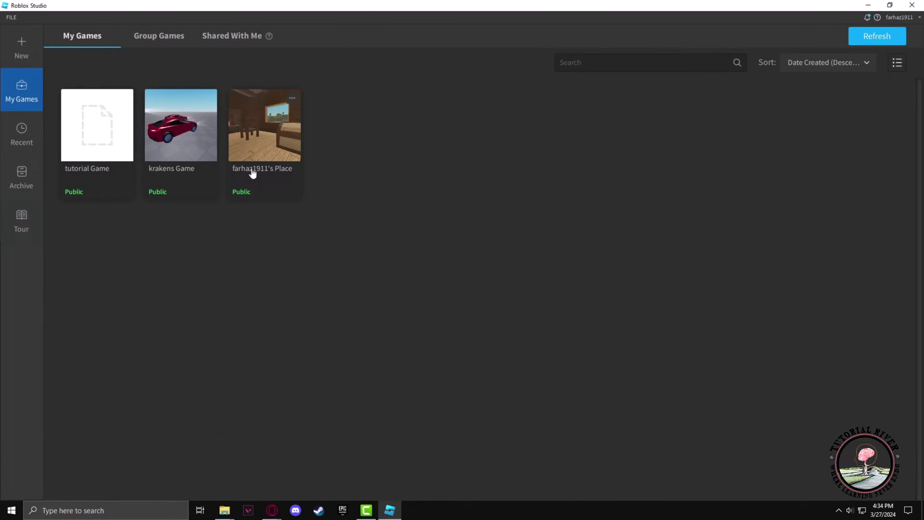
click(88, 172)
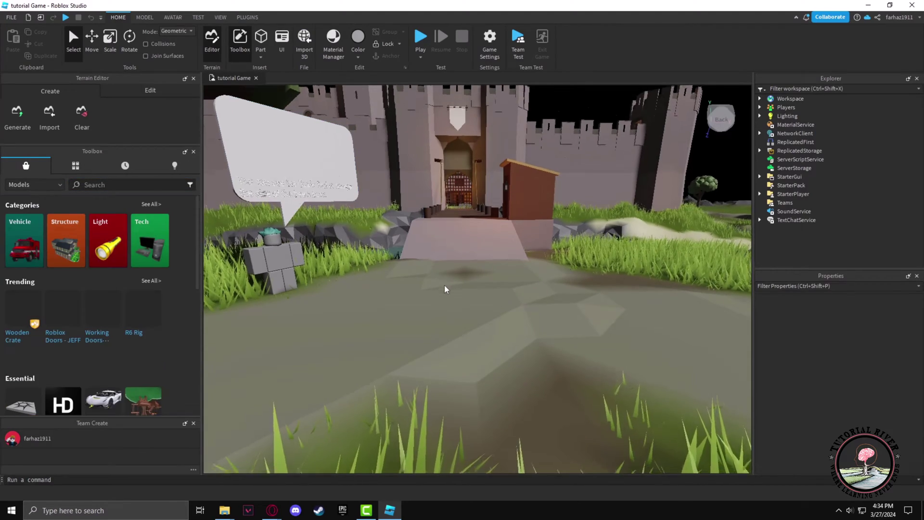
scroll(445, 289, down, 3)
scroll(445, 289, down, 3)
scroll(444, 285, down, 3)
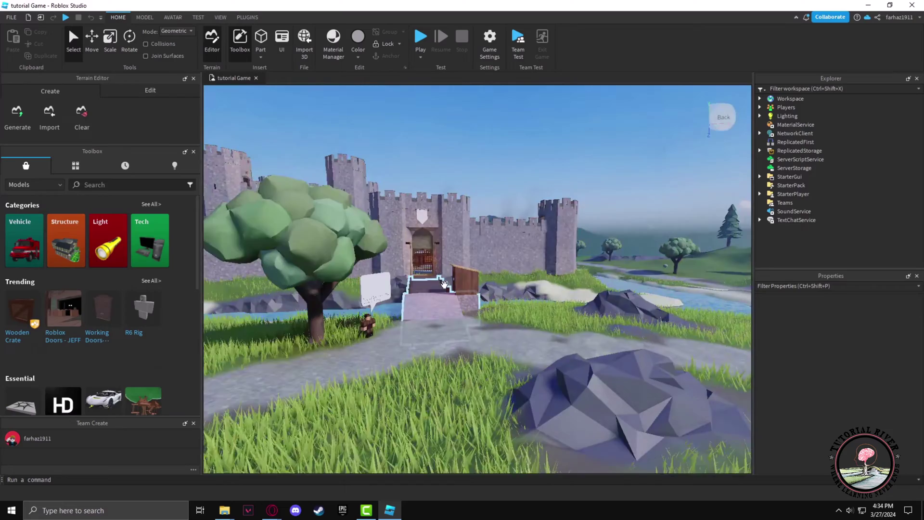
scroll(444, 285, up, 2)
scroll(445, 284, up, 2)
scroll(443, 284, up, 2)
scroll(444, 284, down, 2)
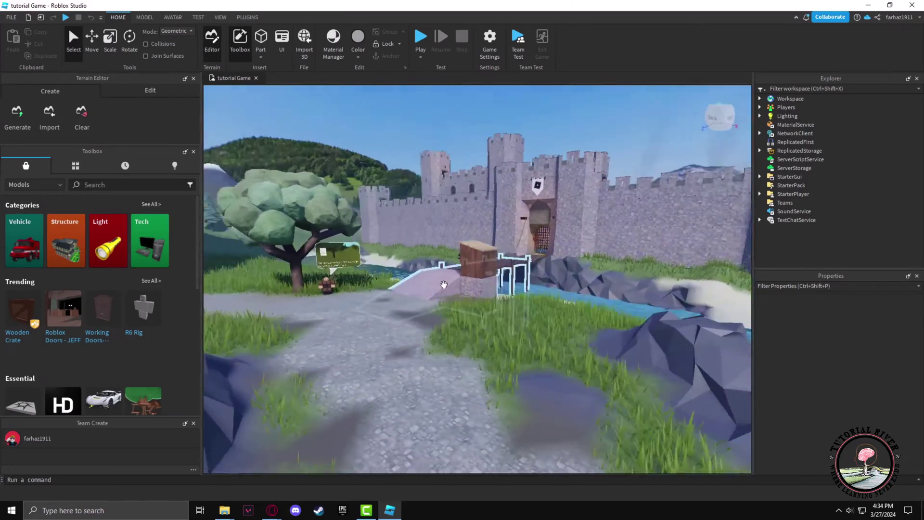
scroll(444, 285, down, 2)
scroll(445, 288, down, 2)
scroll(446, 289, down, 2)
right_drag(446, 289, 445, 289)
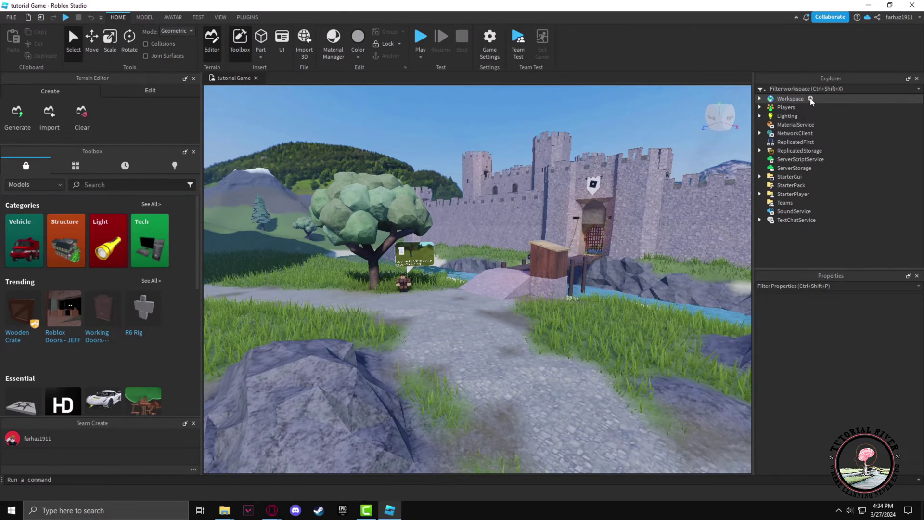
Insert a Sound object into Workspace by searching 'sound' in Insert Object.
click(811, 101)
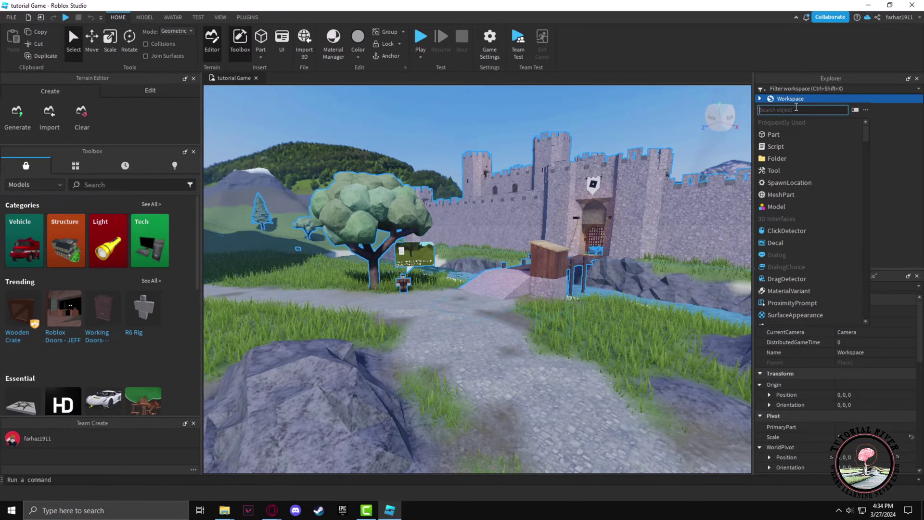
text(sound)
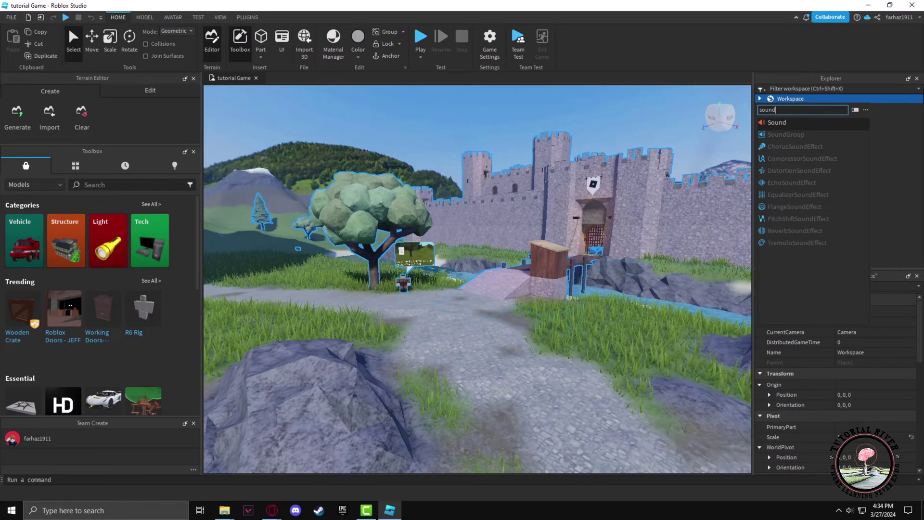
click(782, 124)
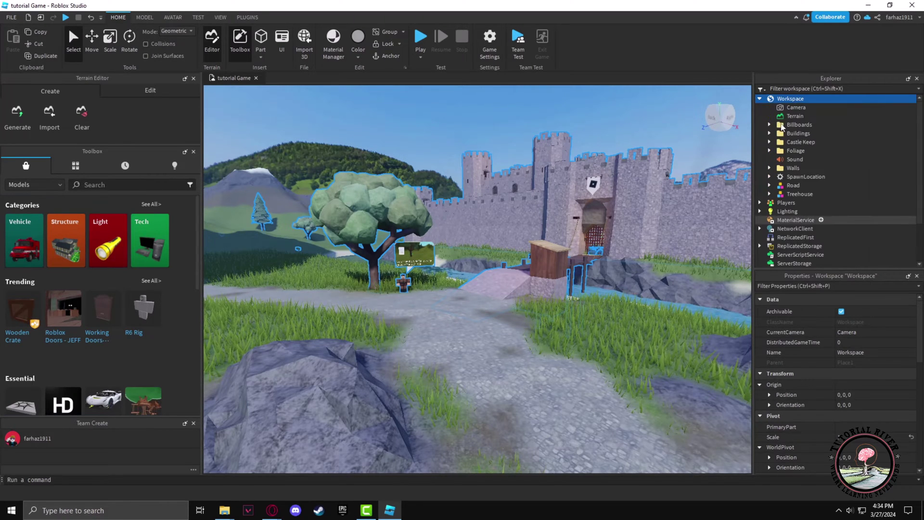
Turn on the Sound's Looped and Playing properties under Playback.
click(794, 159)
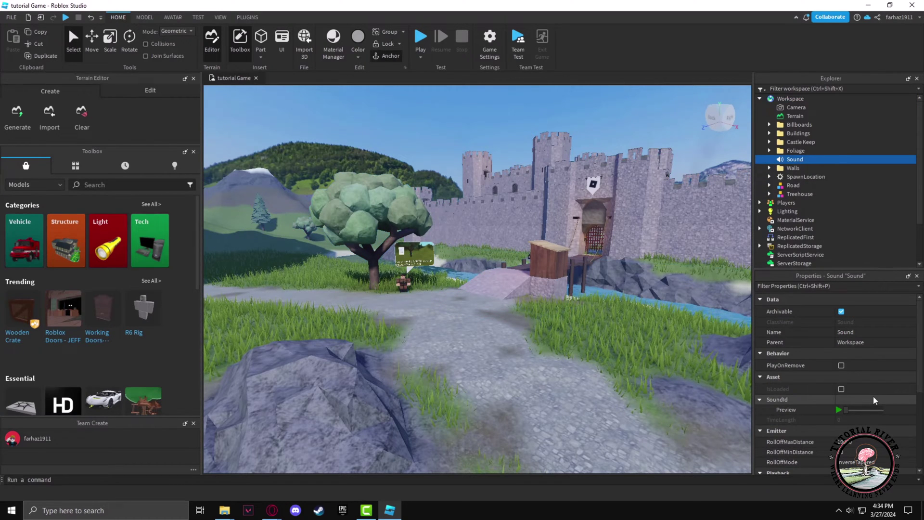
scroll(876, 402, down, 2)
scroll(876, 402, down, 1)
scroll(876, 401, down, 1)
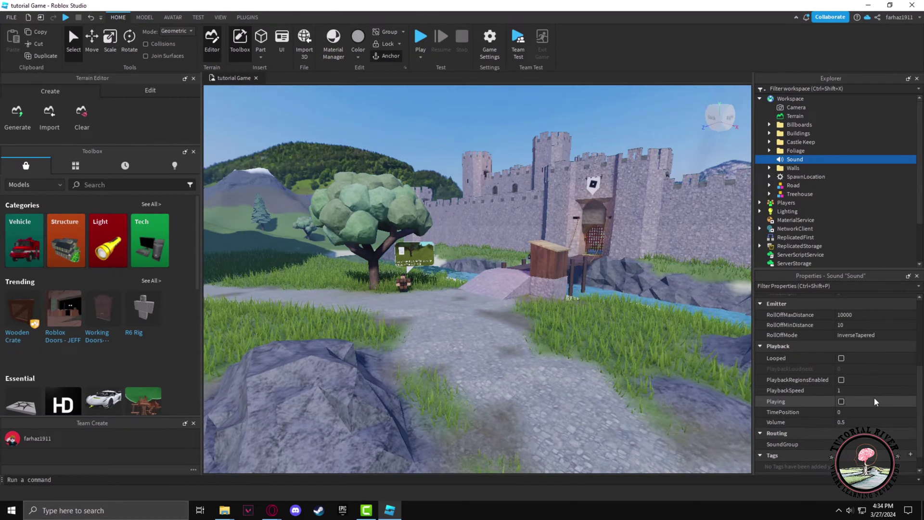
scroll(876, 401, up, 1)
scroll(852, 390, up, 1)
scroll(824, 346, up, 2)
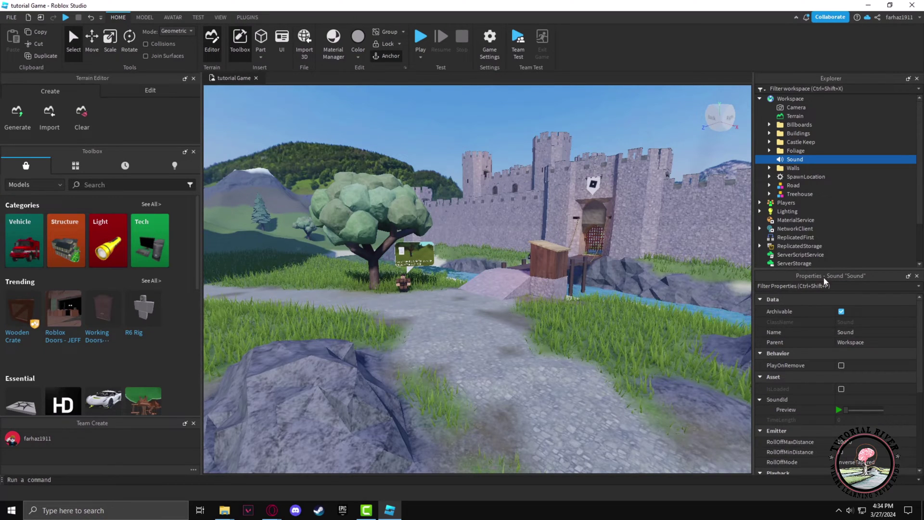
scroll(845, 336, down, 2)
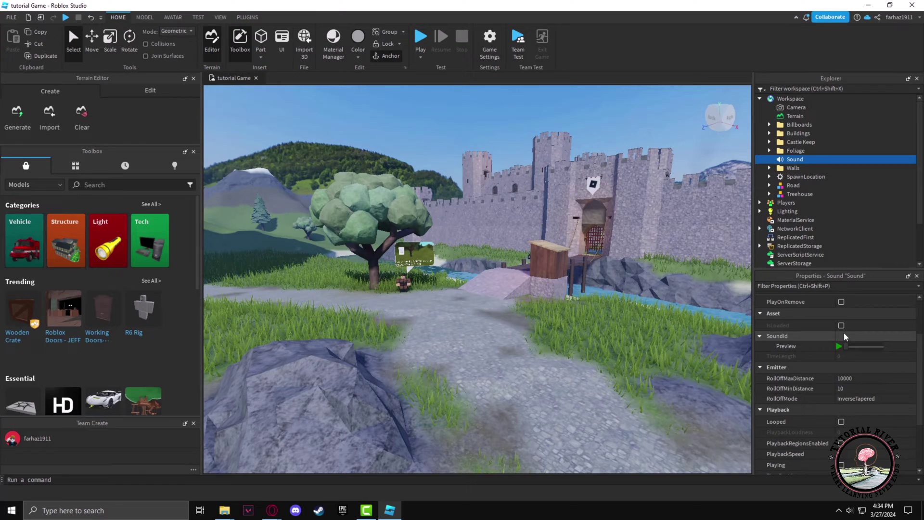
scroll(819, 371, down, 1)
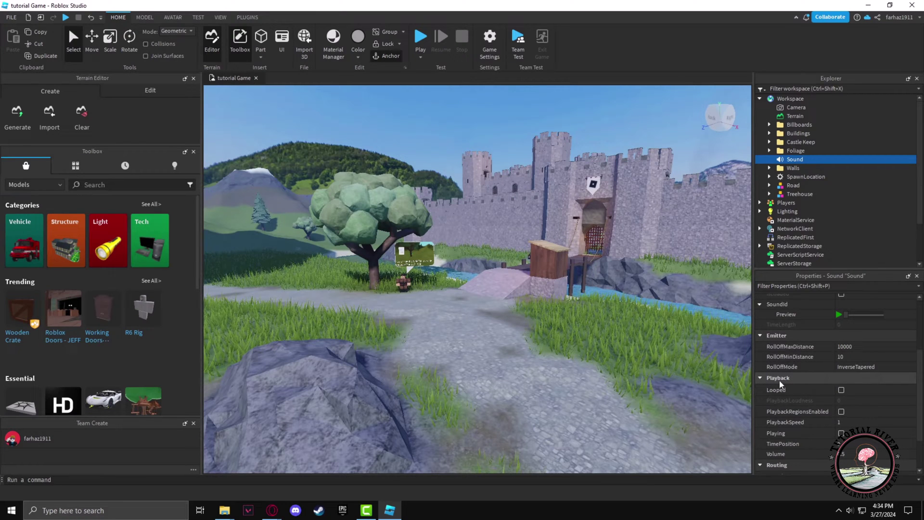
scroll(793, 382, down, 2)
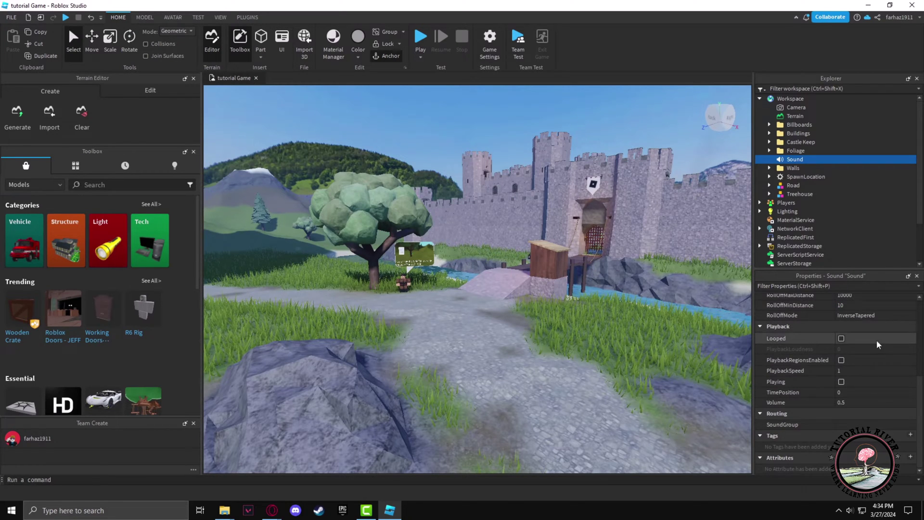
click(841, 339)
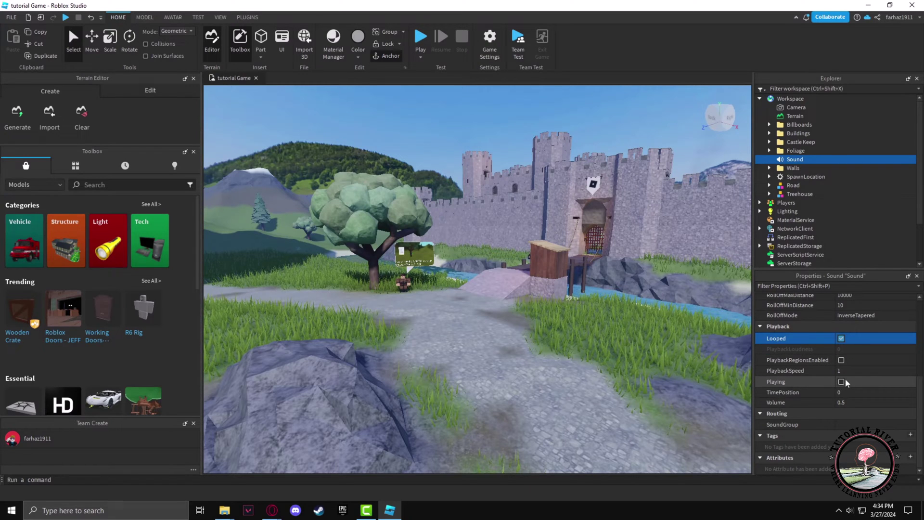
click(841, 382)
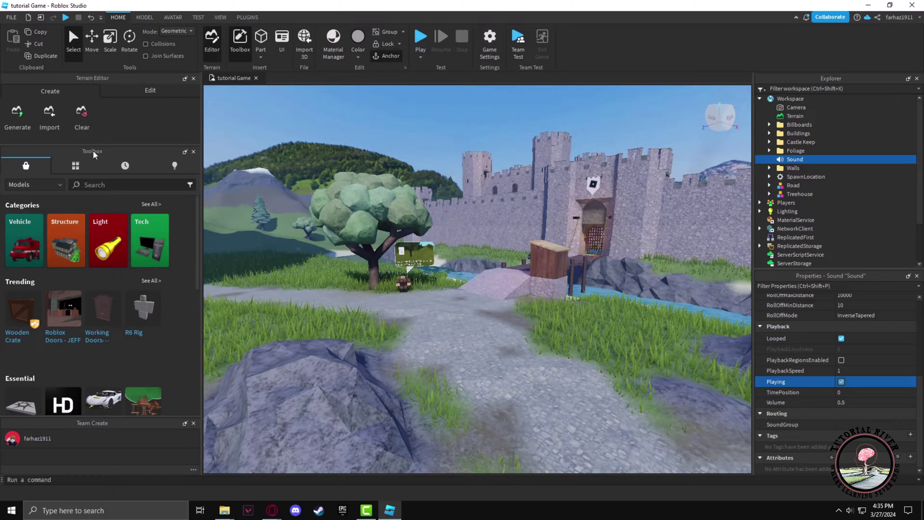
Search the Toolbox Audio category for 'background music'.
click(31, 187)
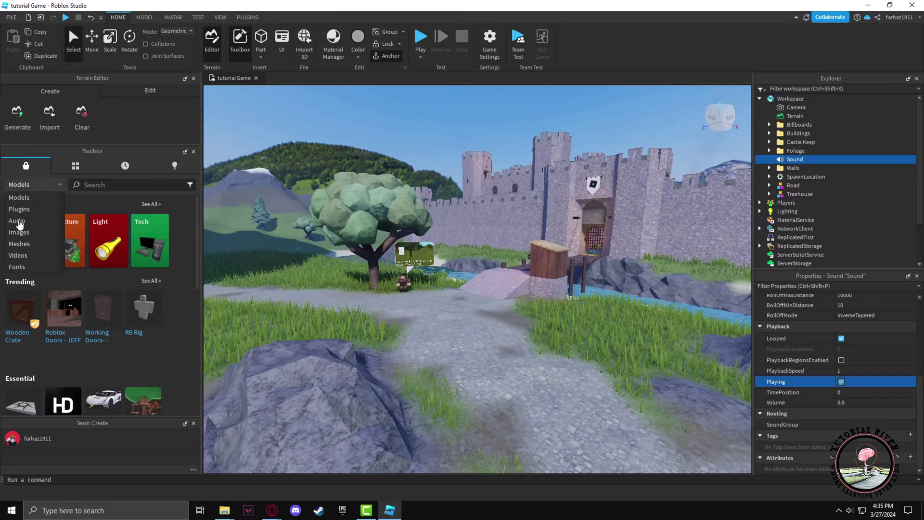
click(20, 223)
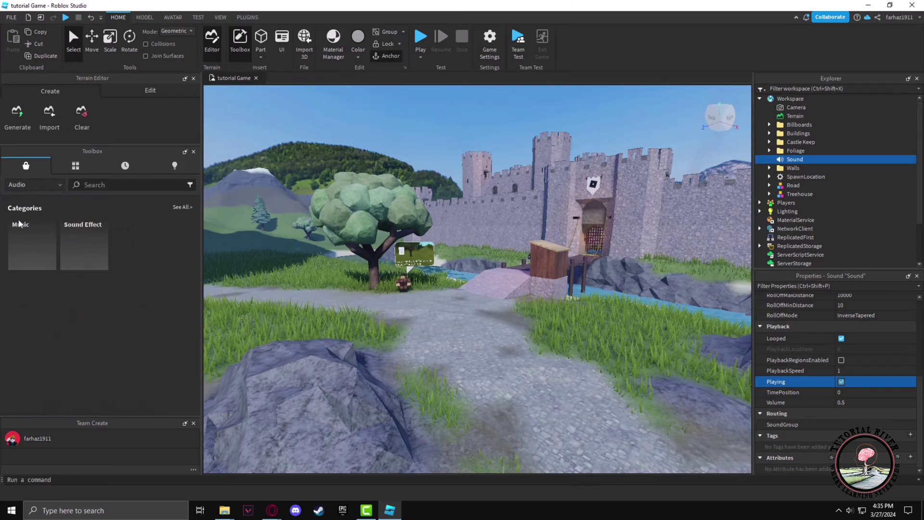
click(116, 184)
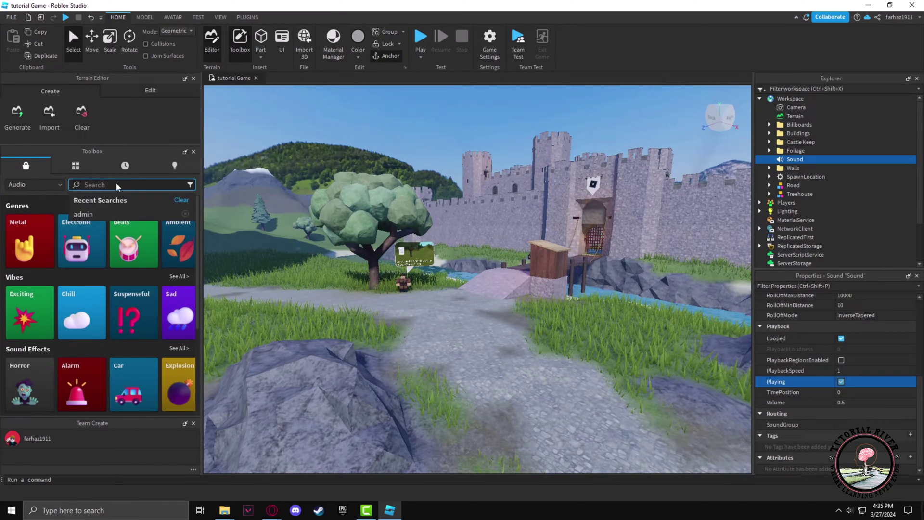
text(background music)
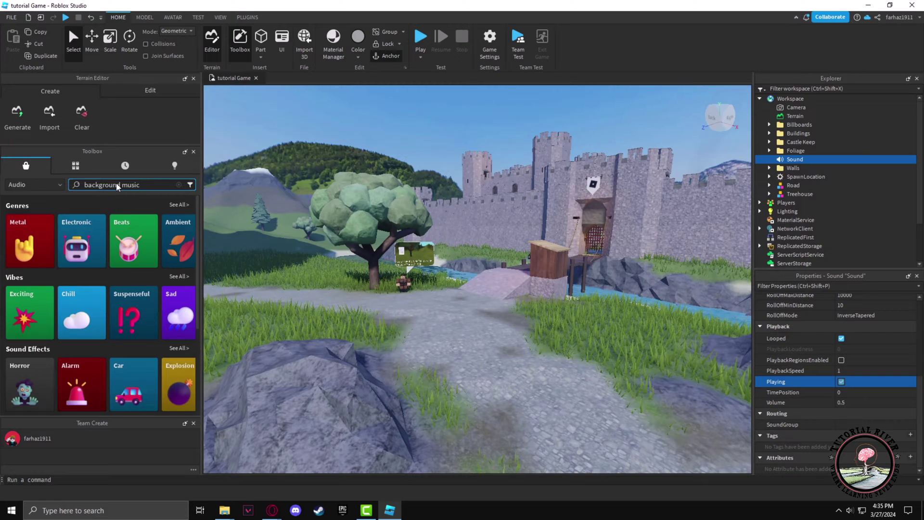
key(Return)
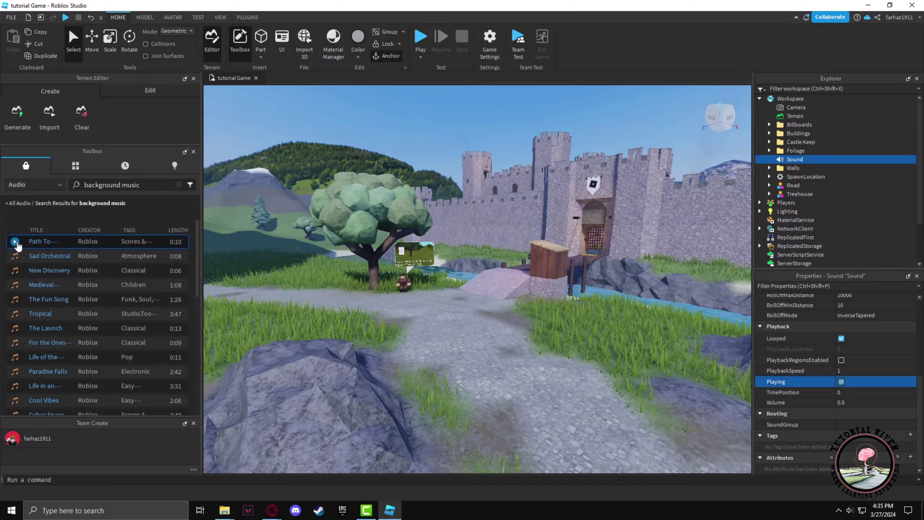
Preview and stop the first 'Path To…' track, then copy its asset ID.
click(14, 241)
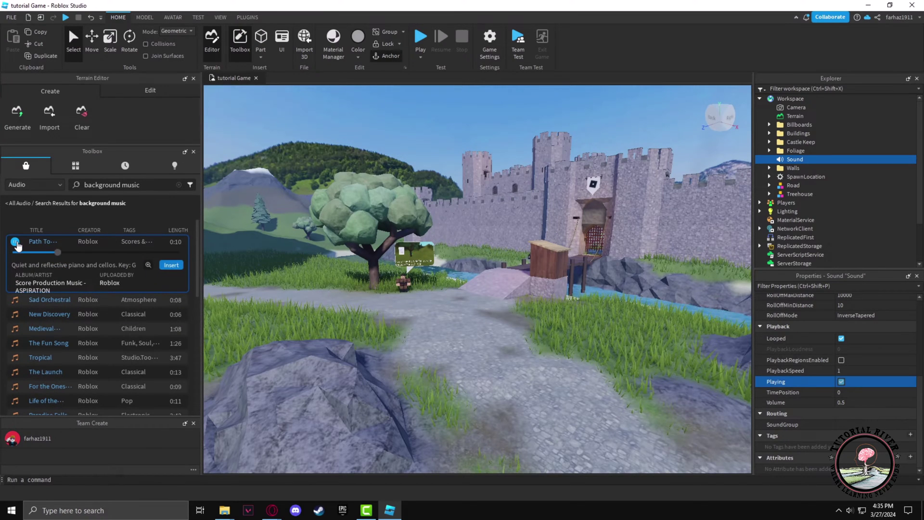
click(16, 243)
right_click(175, 245)
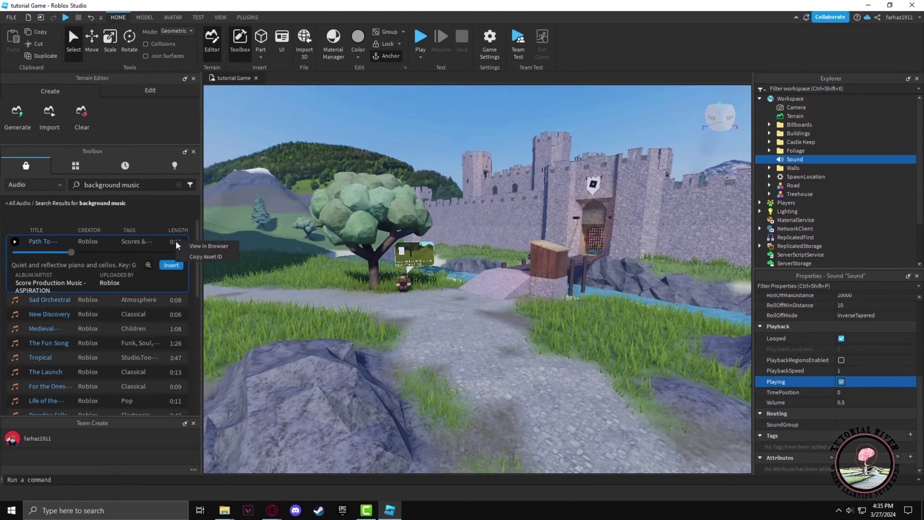
click(211, 257)
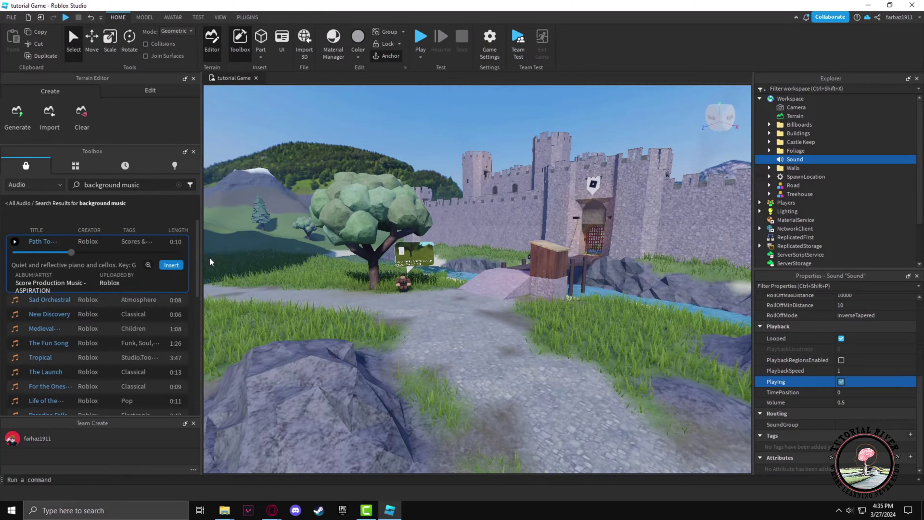
scroll(838, 390, up, 3)
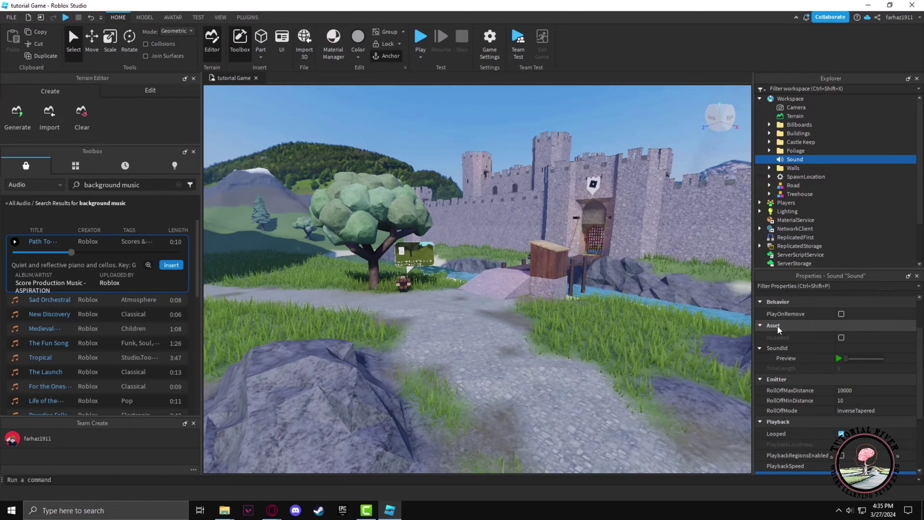
click(859, 350)
right_click(862, 352)
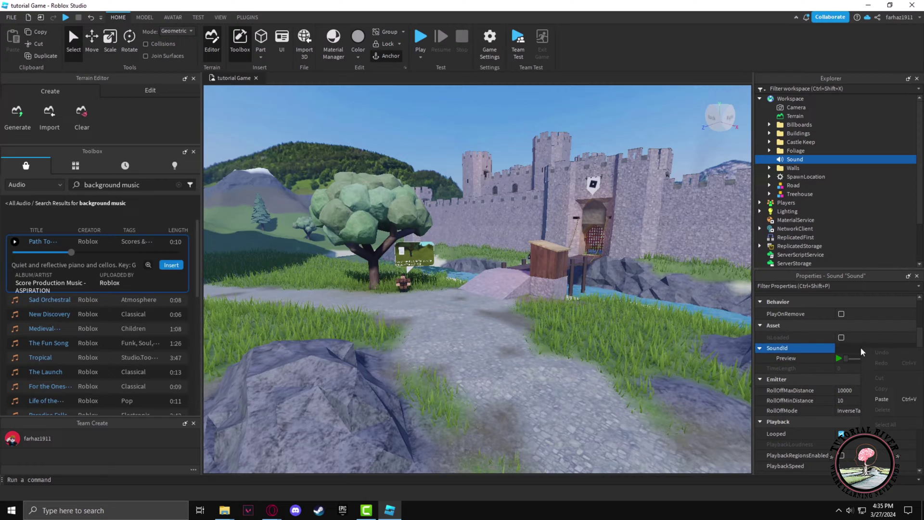
click(884, 402)
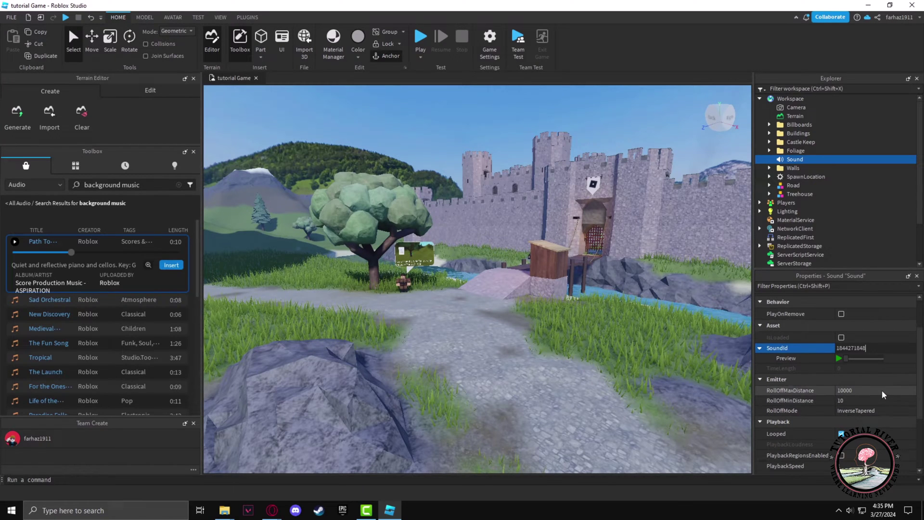
key(Return)
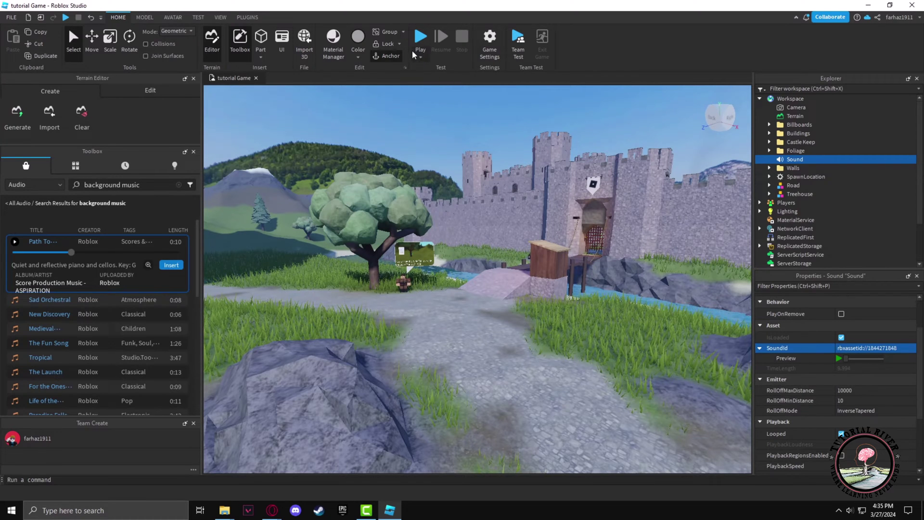
Start Play mode and walk the avatar with W and S into the courtyard.
click(420, 40)
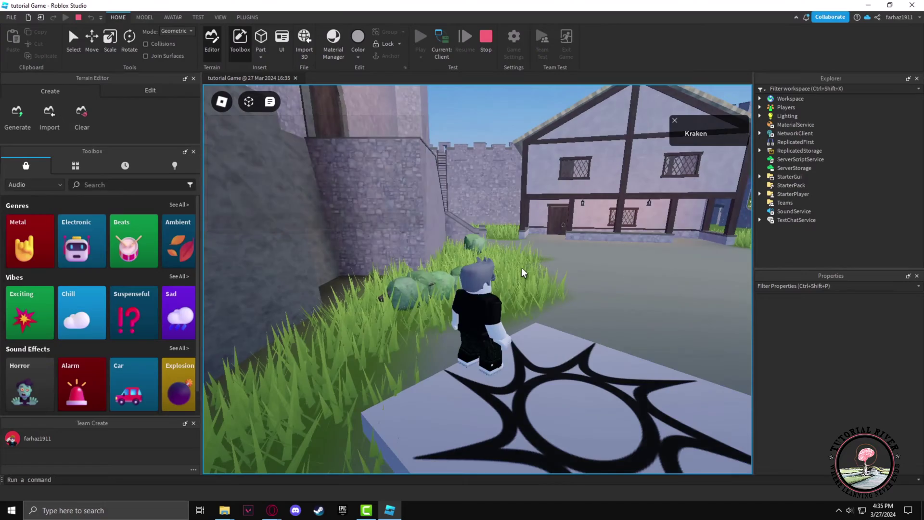
key(w)
key(s)
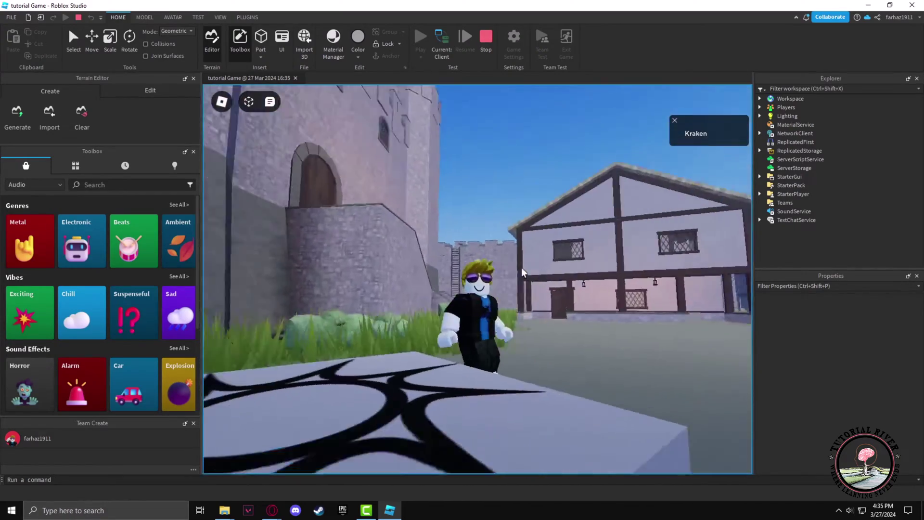
key(w)
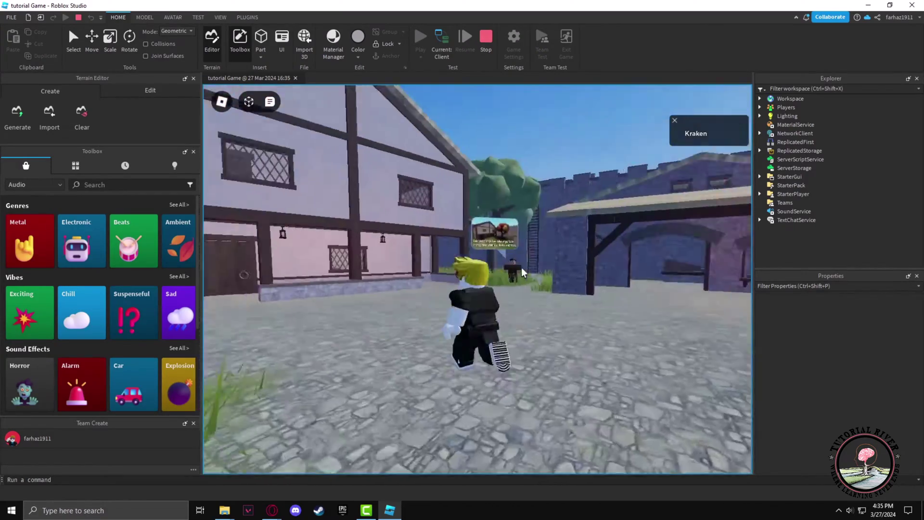
key(s)
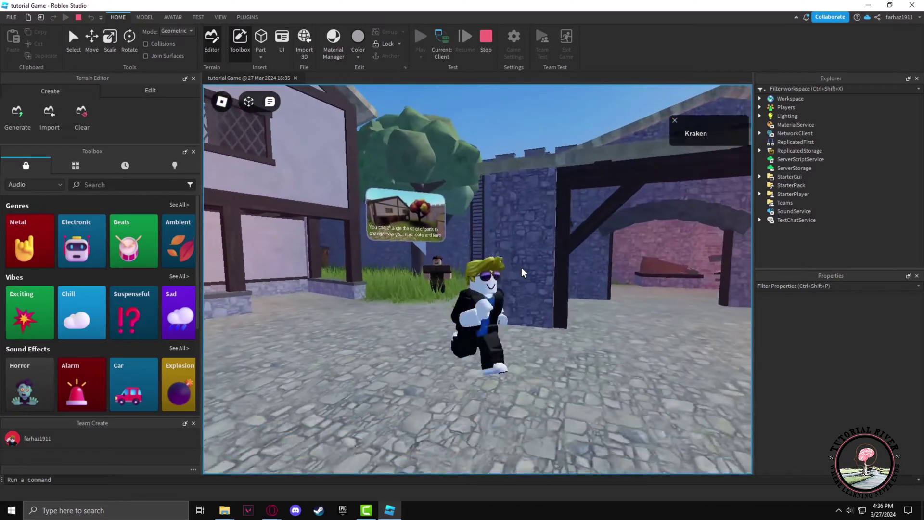
key(s)
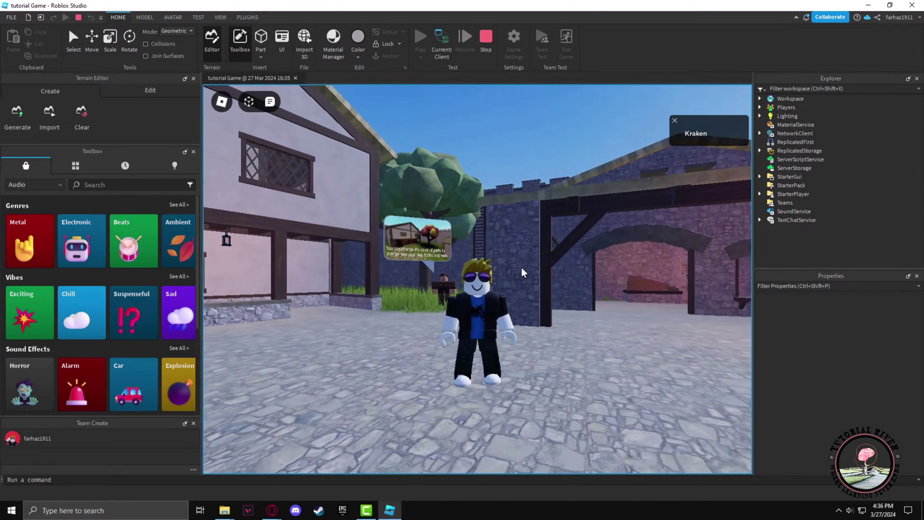
key(s)
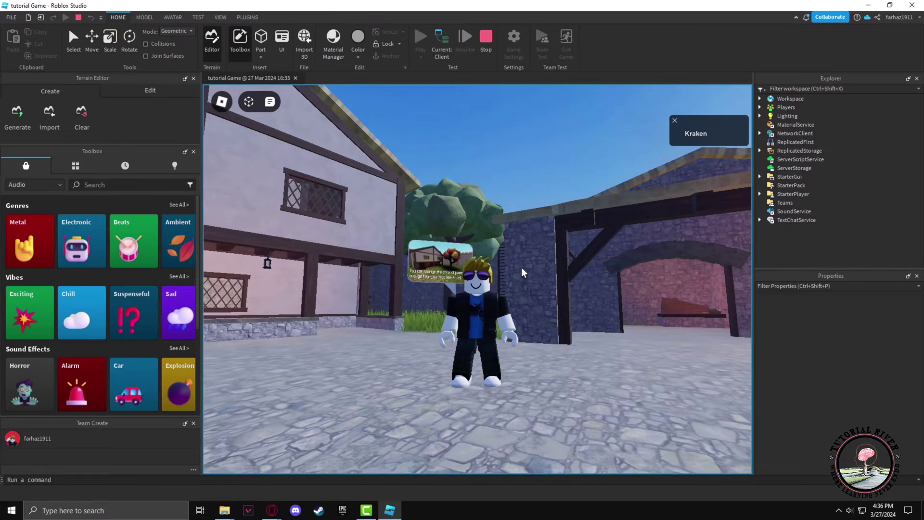